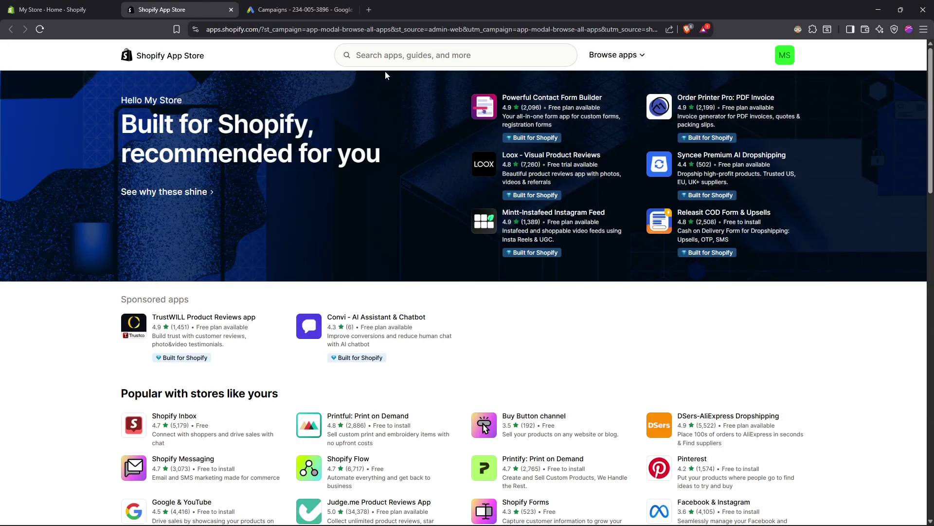
- Search the Shopify App Store for google ads and open the Google & YouTube app listing
click(399, 58)
text(google )
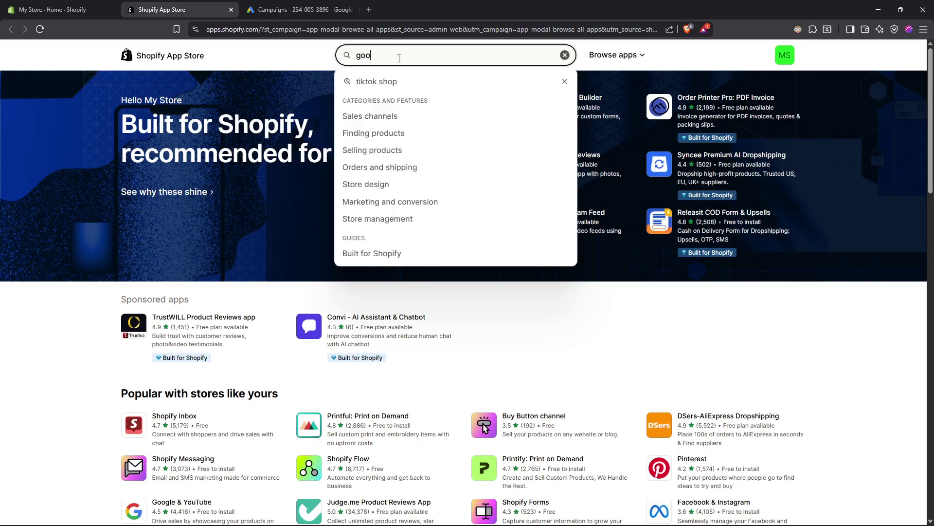
text(ads)
key(Return)
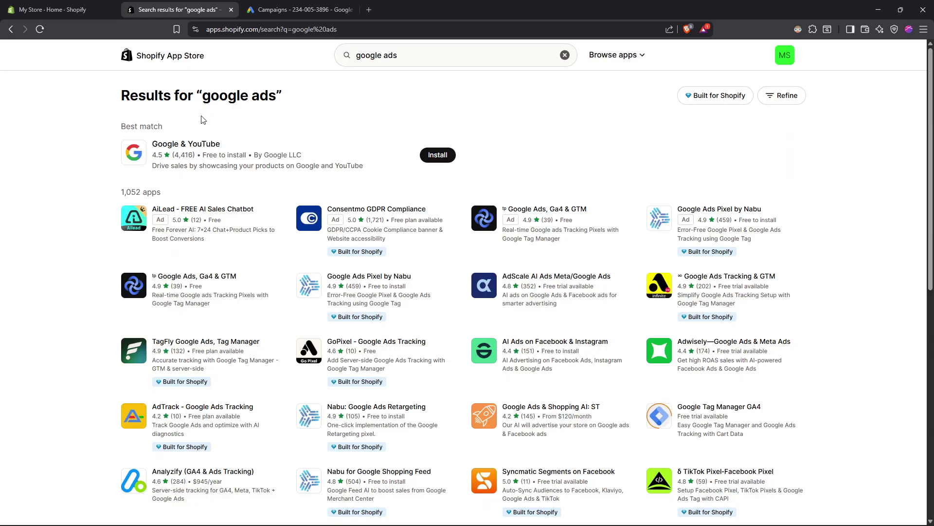
click(416, 55)
click(78, 130)
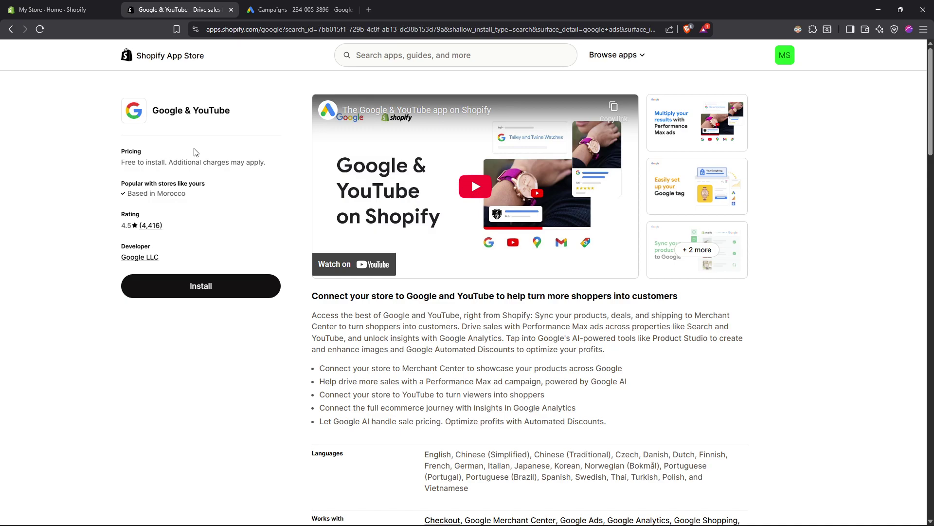
- Install the Google & YouTube app on the store, granting it the requested data access
click(189, 287)
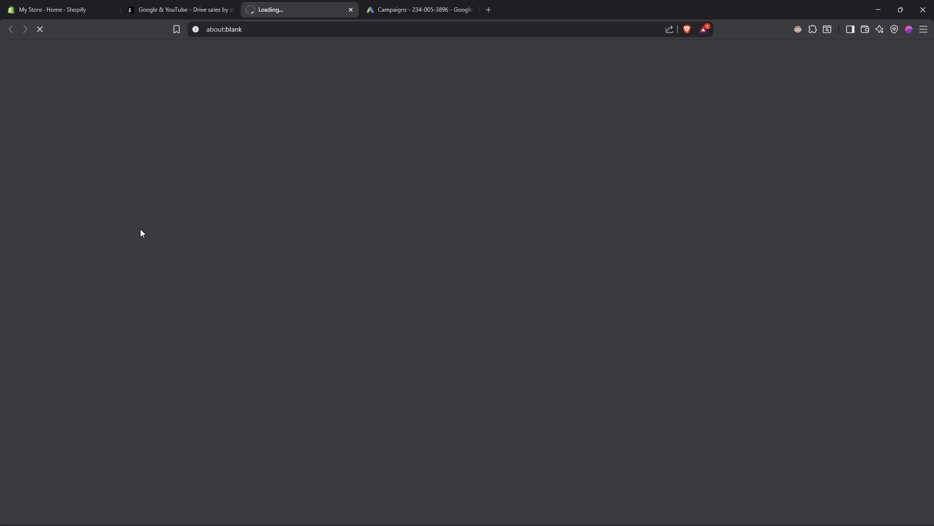
click(421, 9)
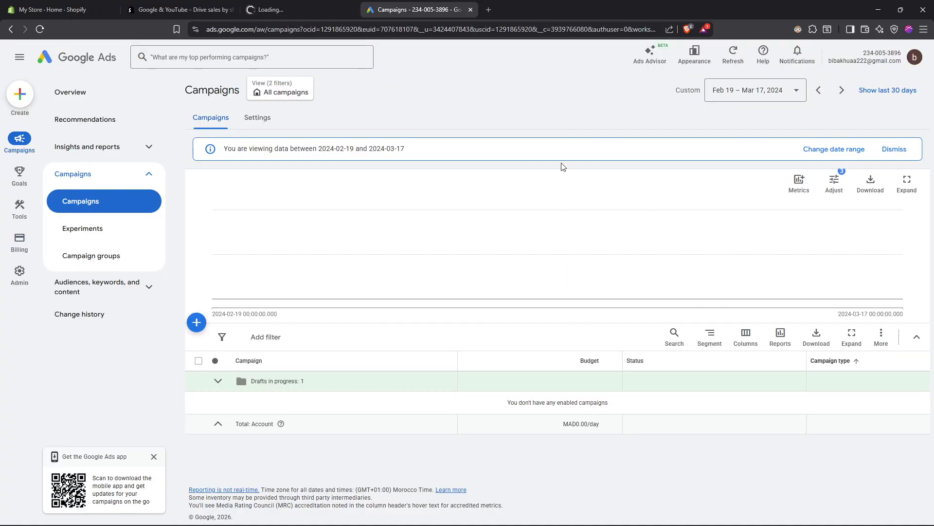
click(289, 5)
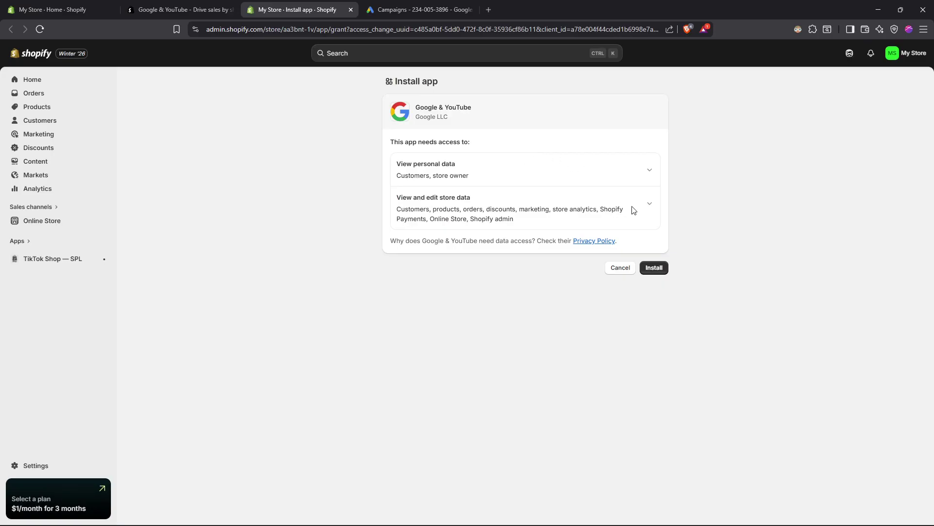
click(656, 268)
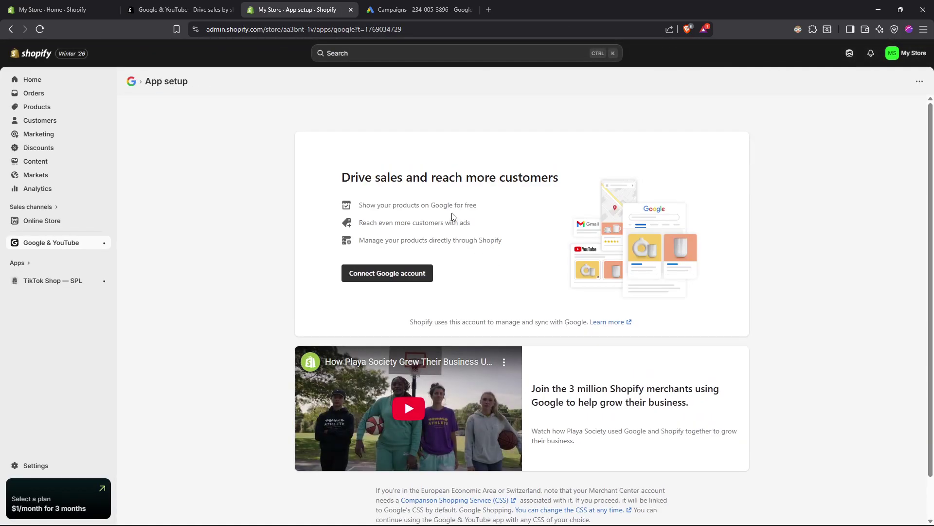
- Start connecting a Google account and allow third-party cookies for legacy Google Sign-In
drag(340, 185, 558, 183)
click(529, 210)
scroll(413, 240, down, 1)
scroll(436, 275, up, 1)
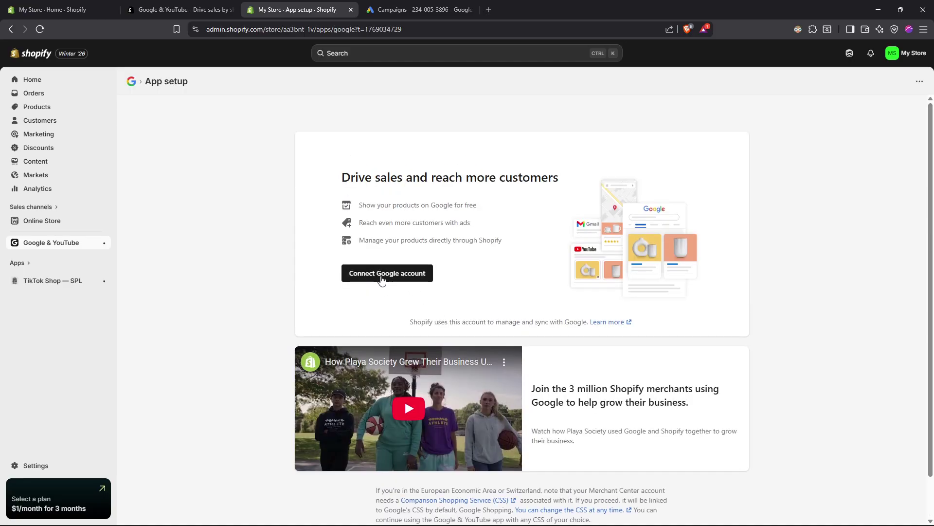
click(381, 279)
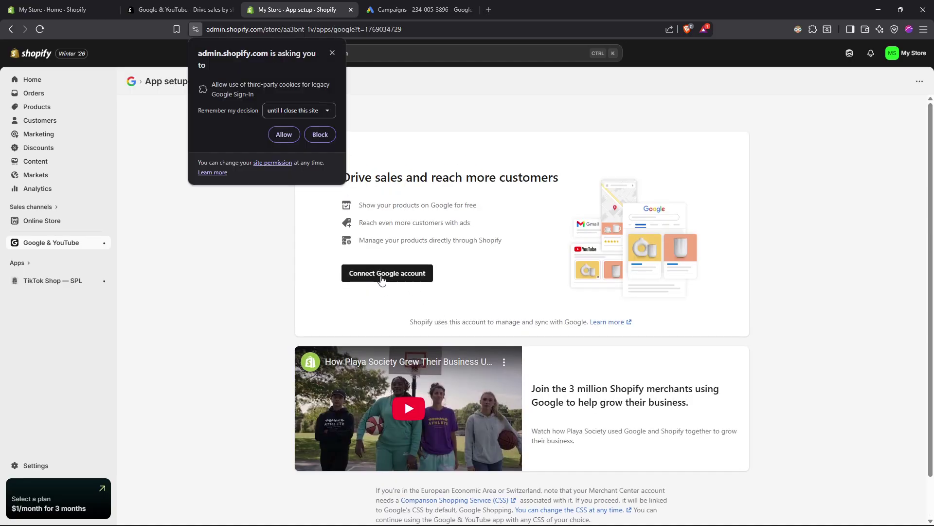
click(317, 110)
click(291, 174)
click(283, 141)
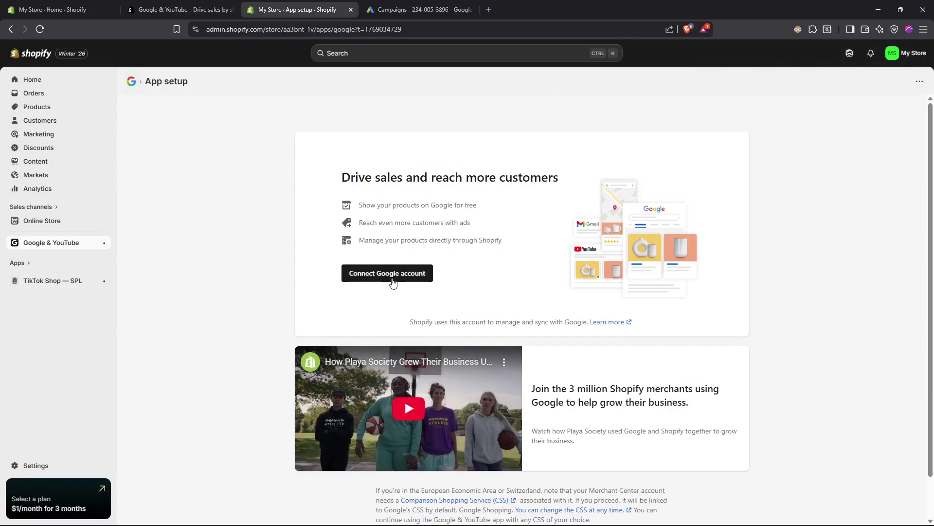
- Restart the Google account connection and choose the same Google account that is used for Google Ads
click(392, 278)
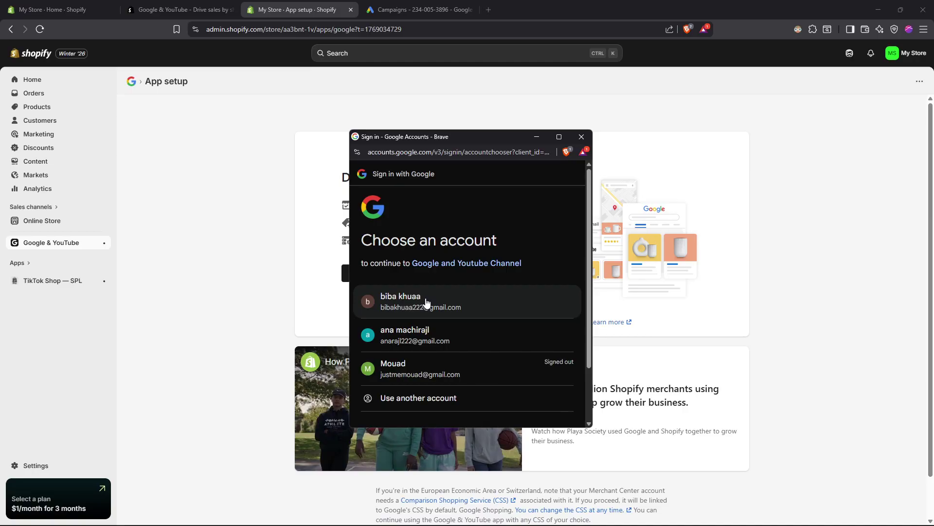
scroll(427, 303, down, 2)
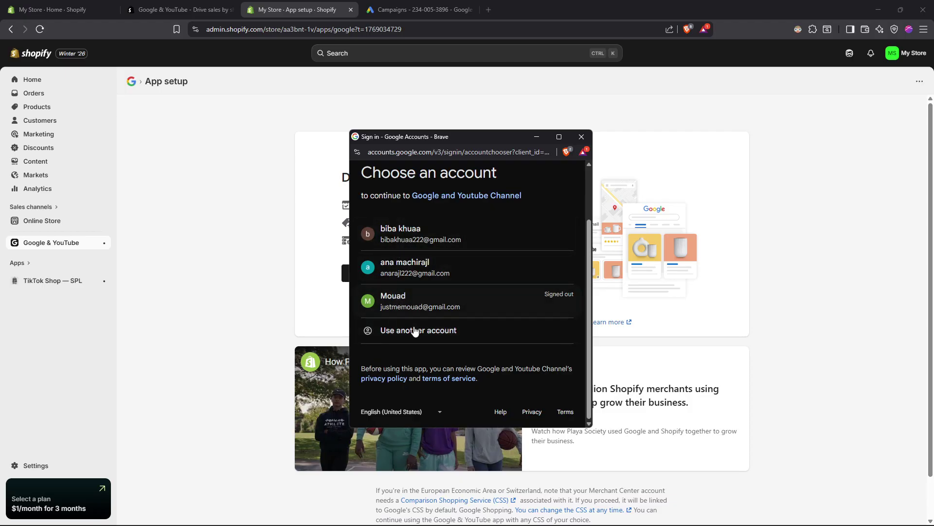
click(408, 235)
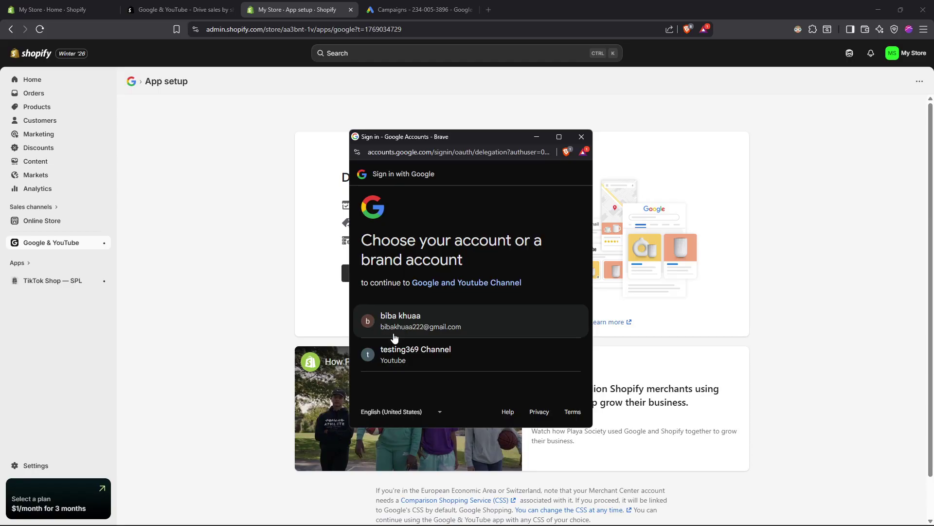
- Check the account e-mail shown in Google Ads and return to the Google sign-in window
click(409, 7)
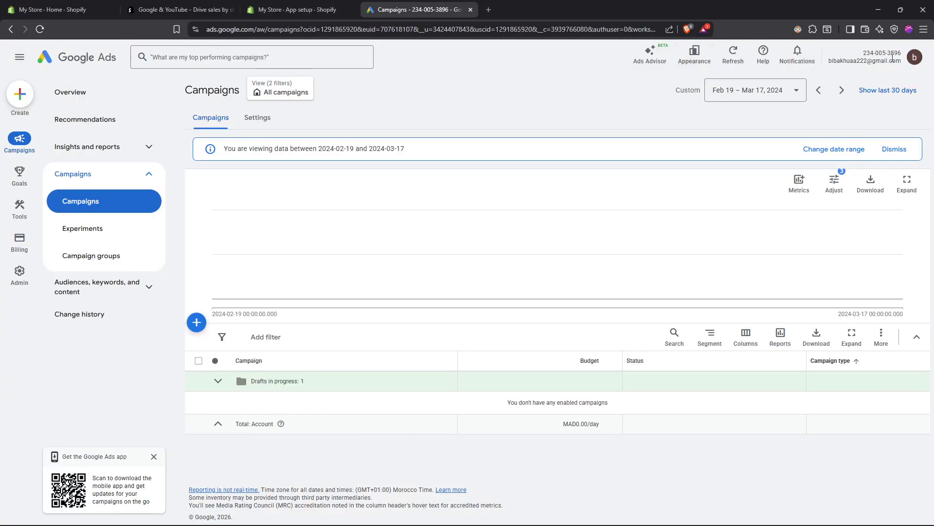
drag(904, 65, 828, 62)
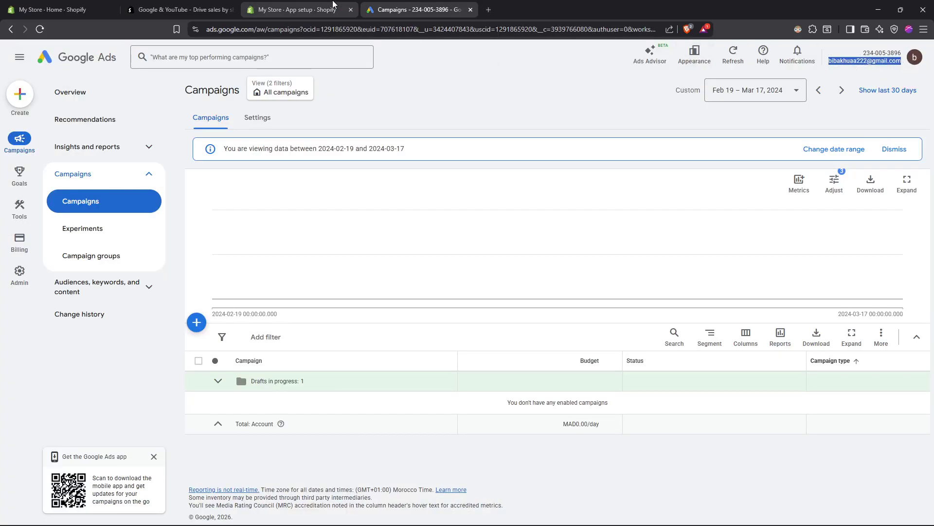
click(295, 9)
click(420, 10)
click(298, 9)
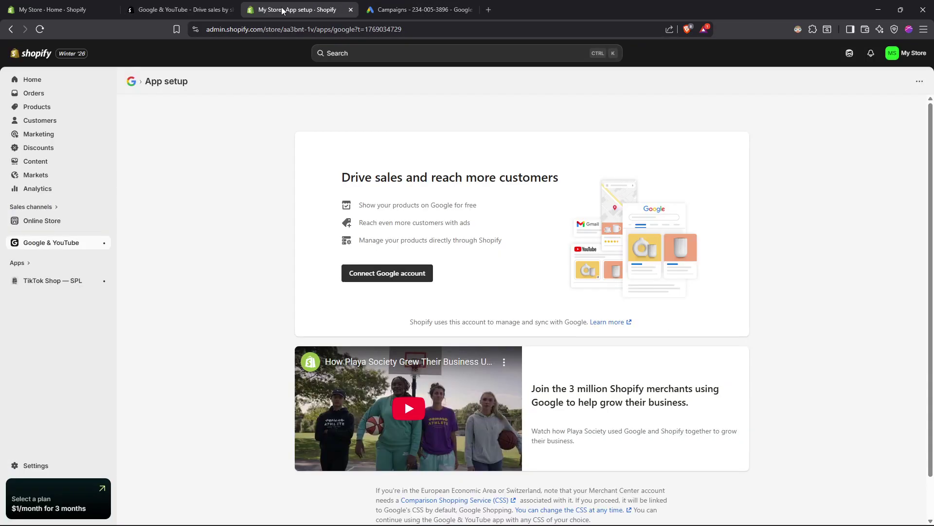
mouse_move(468, 514)
click(495, 442)
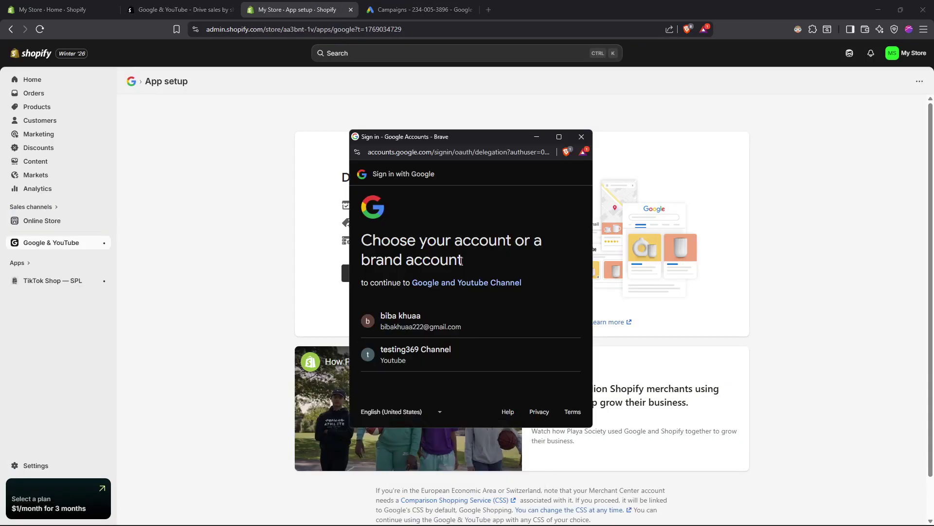
- Choose the personal Google account rather than the brand account and continue signing in to Google and Youtube Channel
click(422, 325)
scroll(424, 343, down, 2)
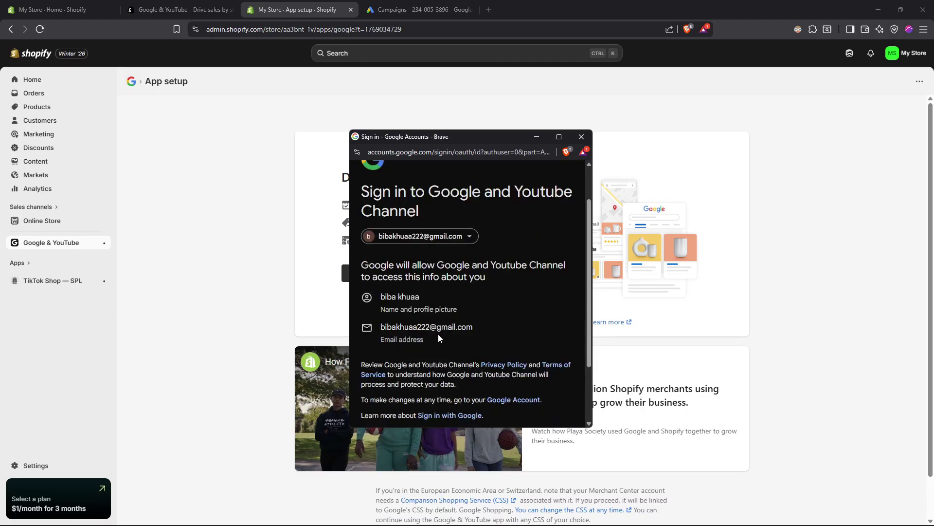
click(501, 377)
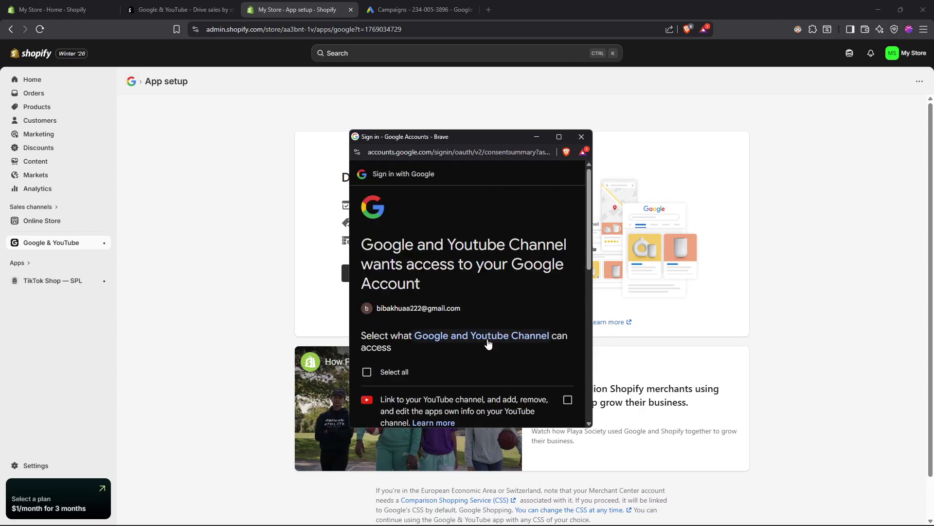
- Select all requested permissions for Google and Youtube Channel and continue to grant the access
scroll(488, 340, down, 3)
scroll(496, 258, up, 2)
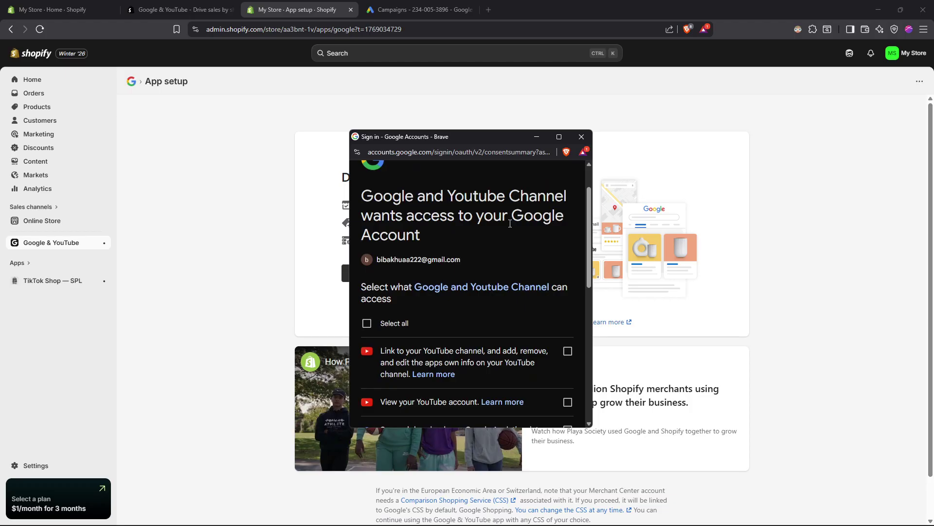
scroll(438, 233, down, 4)
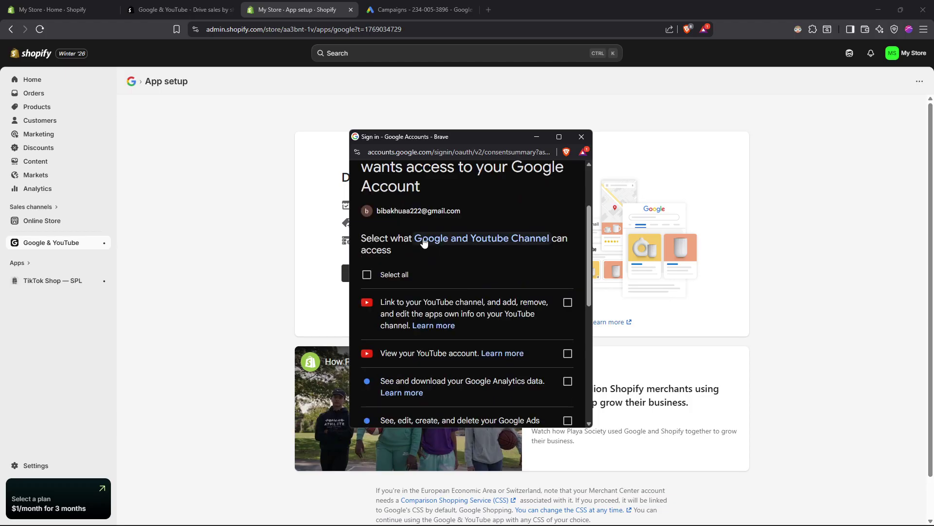
scroll(472, 285, up, 1)
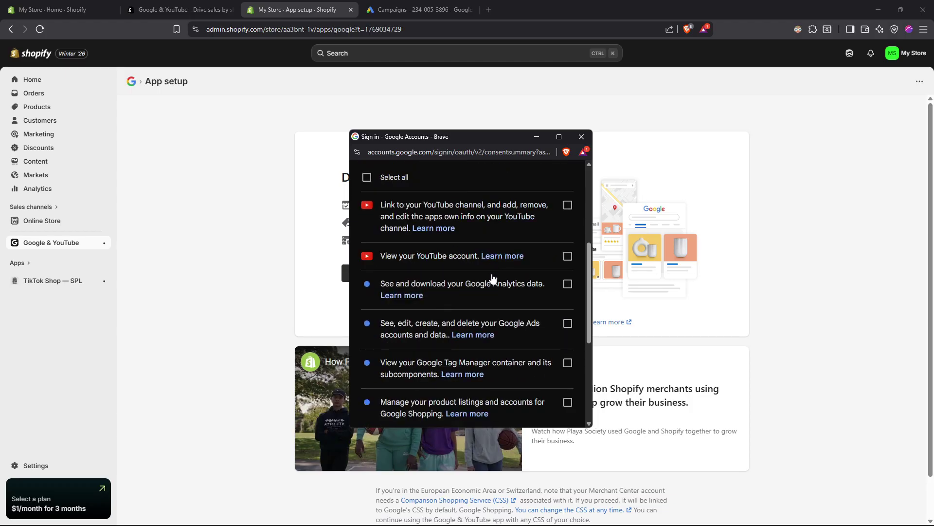
click(367, 178)
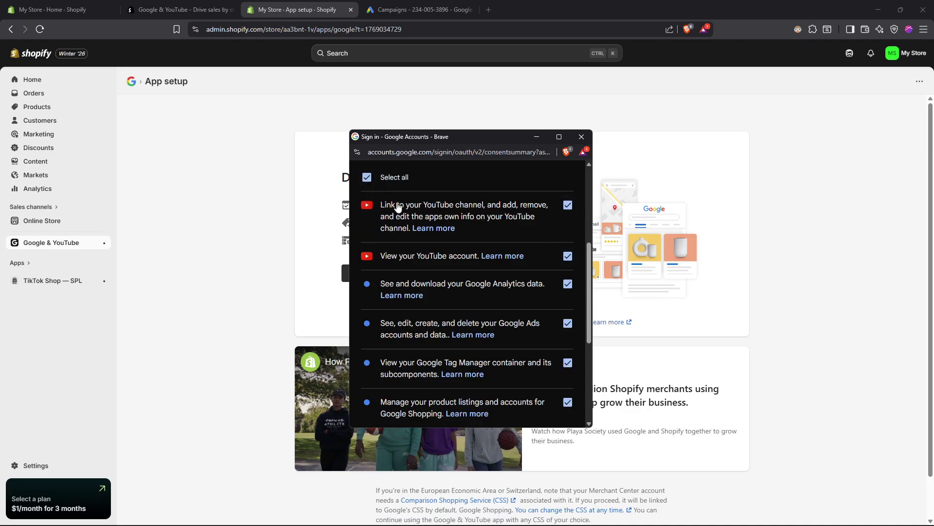
scroll(423, 236, down, 4)
click(521, 375)
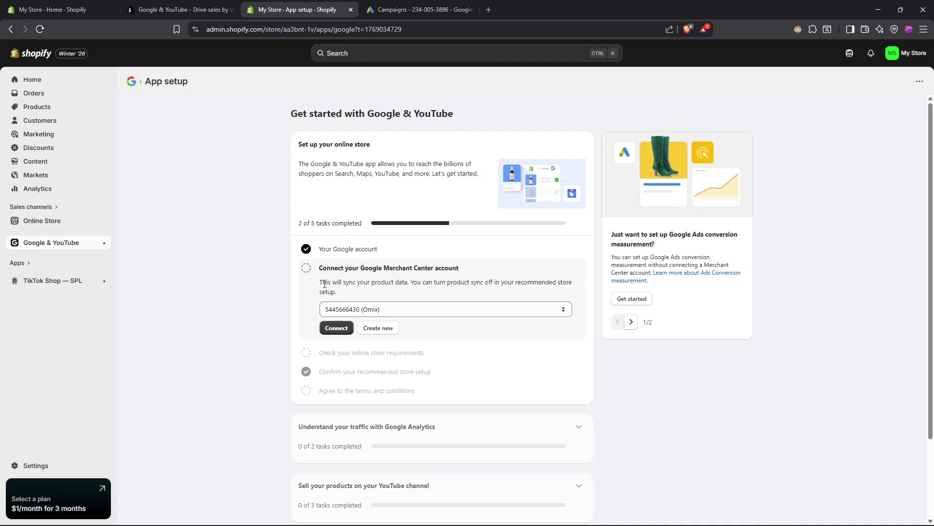
- Connect the existing Omix Google Merchant Center account to the Google & YouTube app
drag(328, 283, 509, 282)
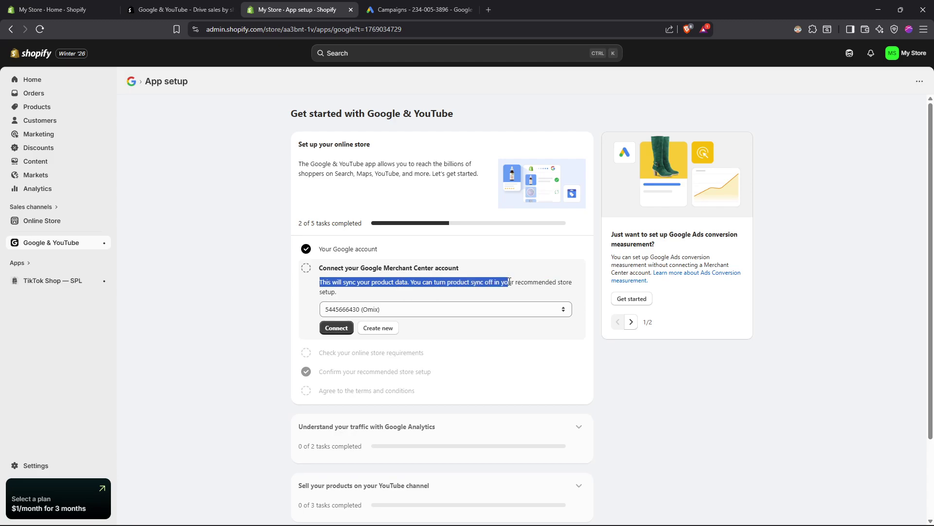
click(516, 291)
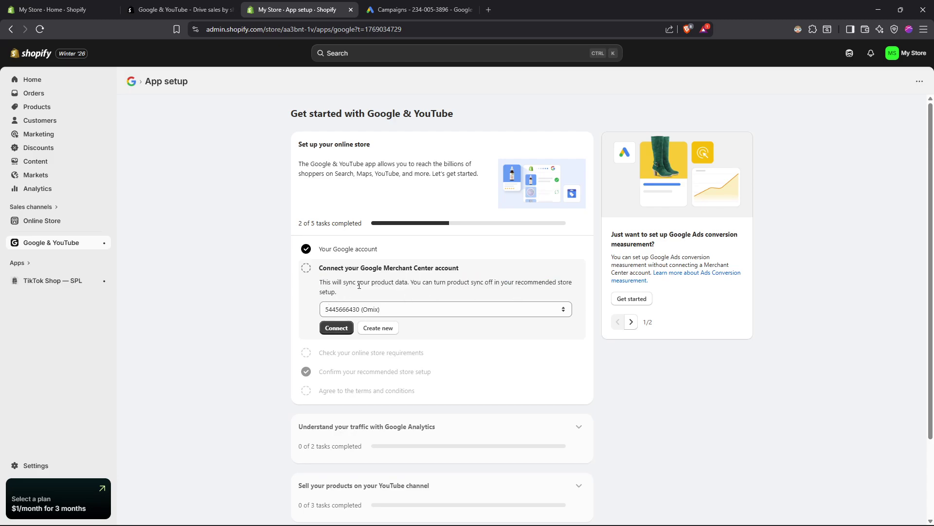
click(345, 328)
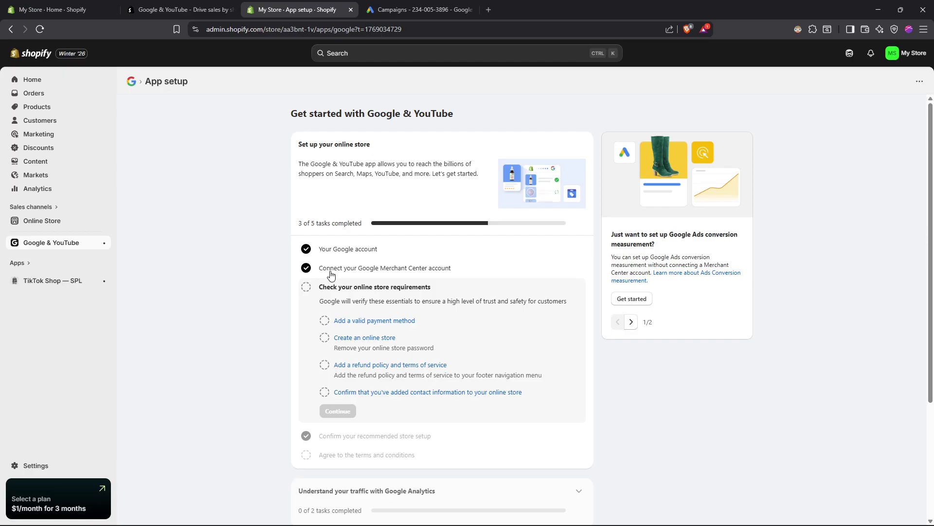
- Search the web for google merchant in a new browser tab and open the Merchant Center overview
key(ctrl+t)
text(go)
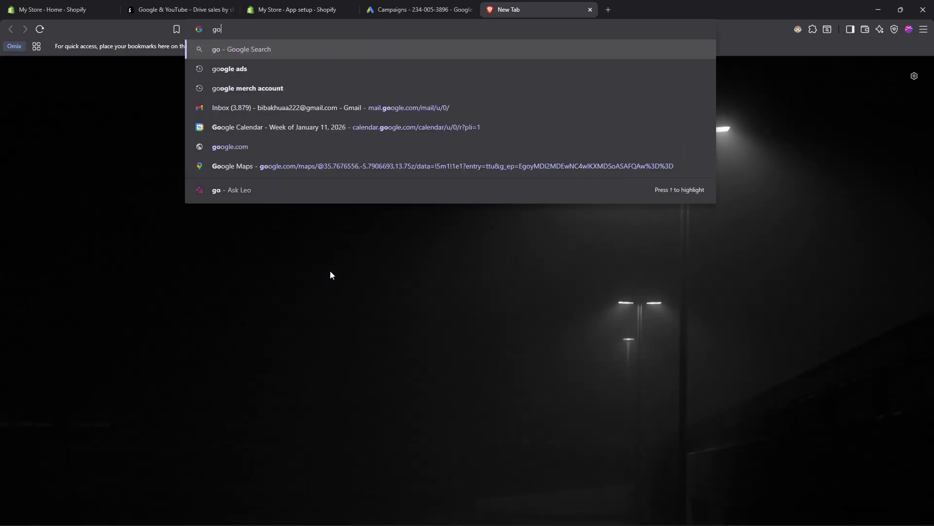
text(ogle merchant)
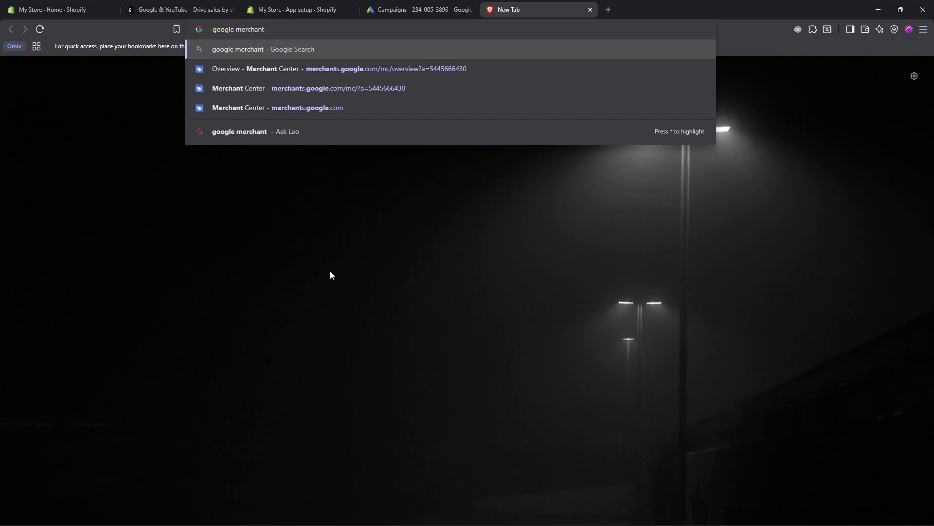
key(Return)
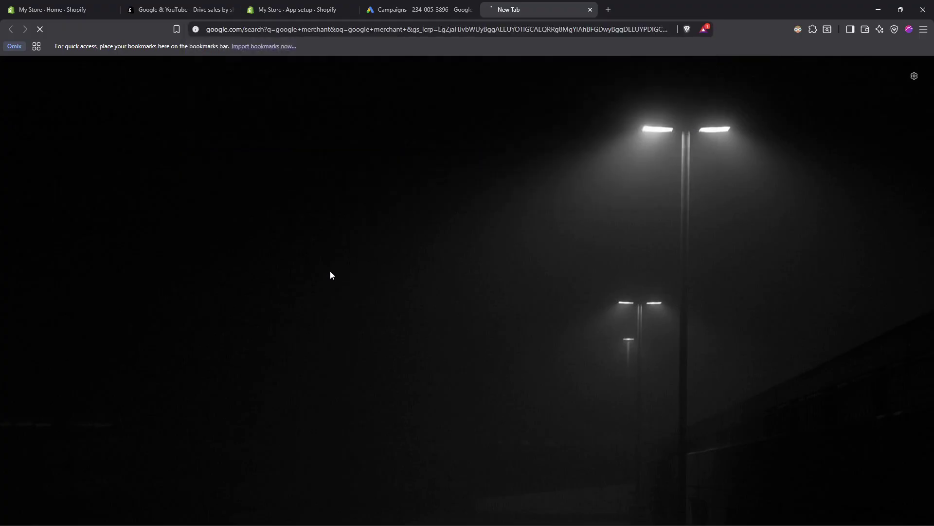
click(214, 149)
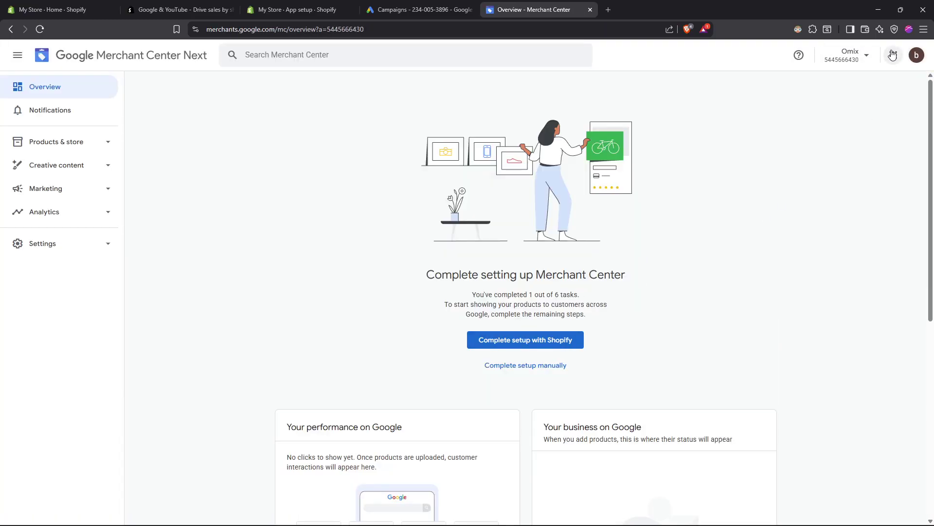
- View Merchant Center's Shopify and manual setup options, close its tab and review the app's online store requirements
click(525, 344)
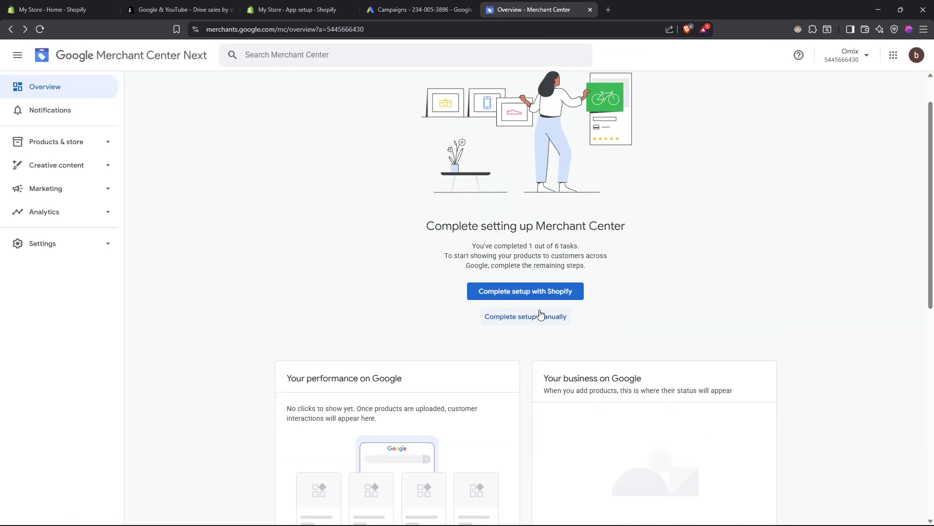
click(528, 317)
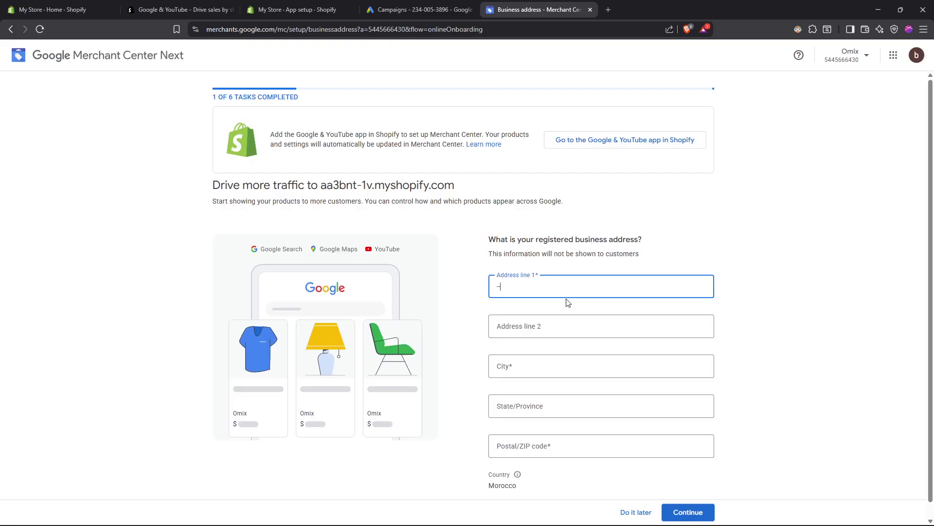
key(ctrl+w)
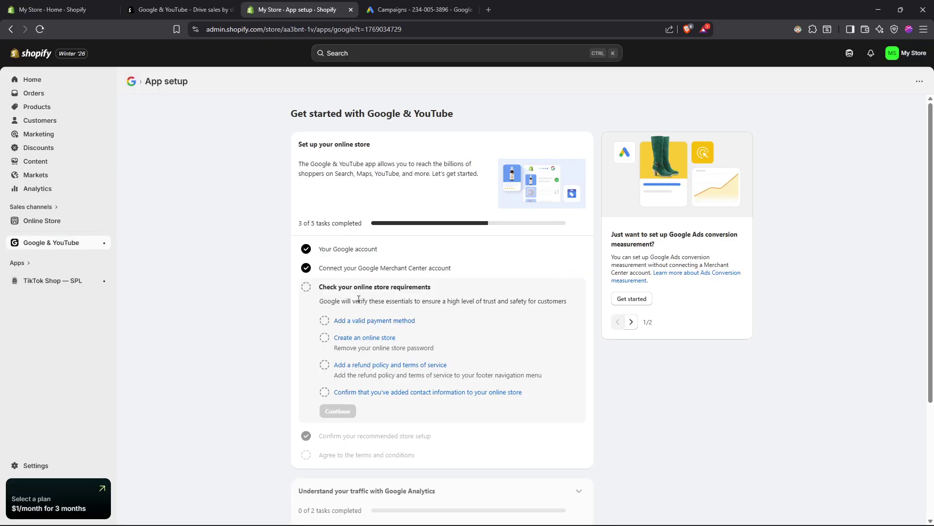
scroll(341, 316, down, 1)
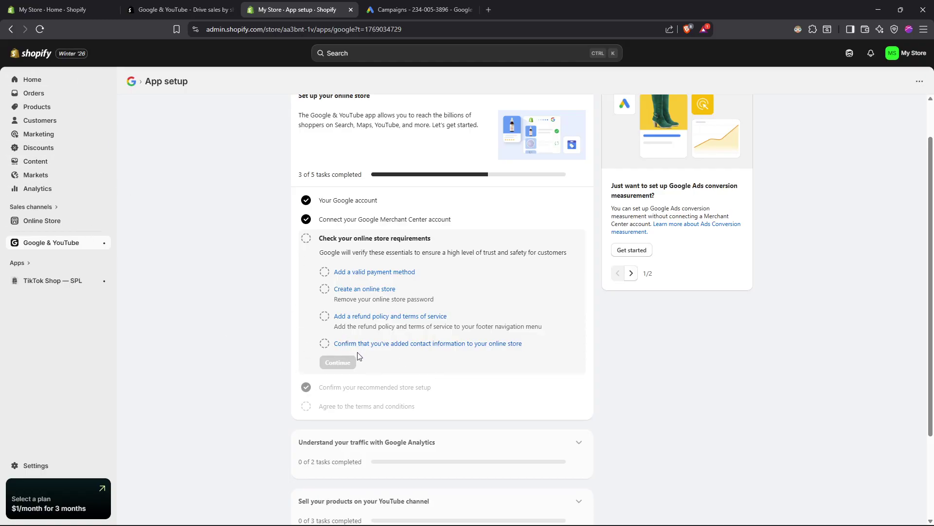
- Review the remaining Google & YouTube app setup tasks and check the Campaigns page in Google Ads
scroll(359, 358, down, 1)
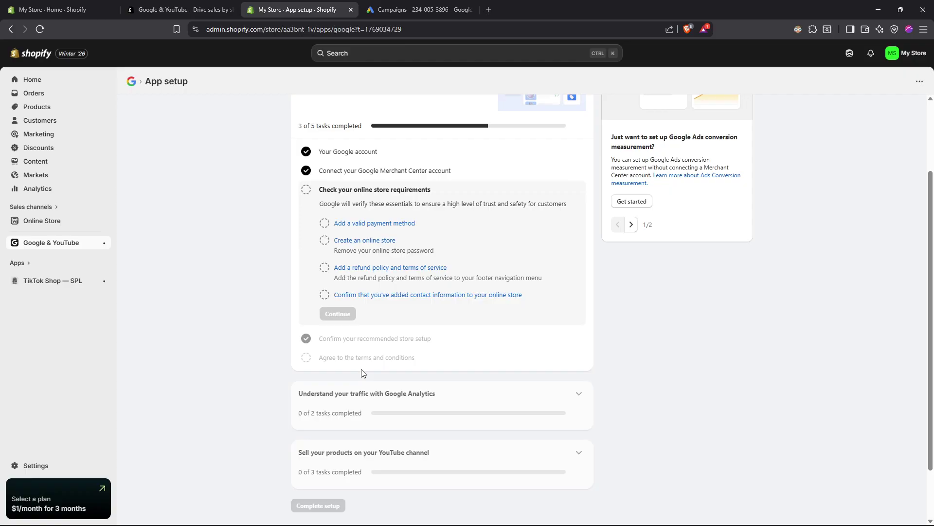
scroll(361, 369, up, 2)
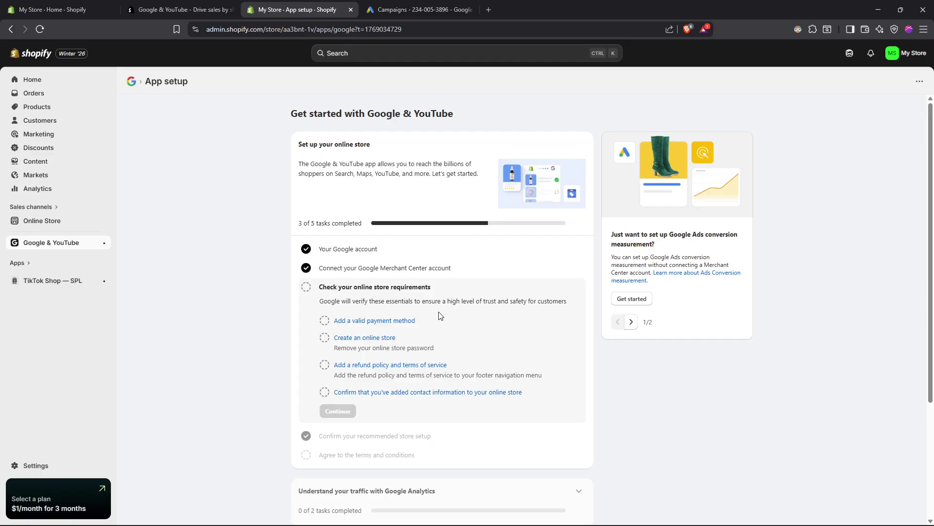
click(419, 9)
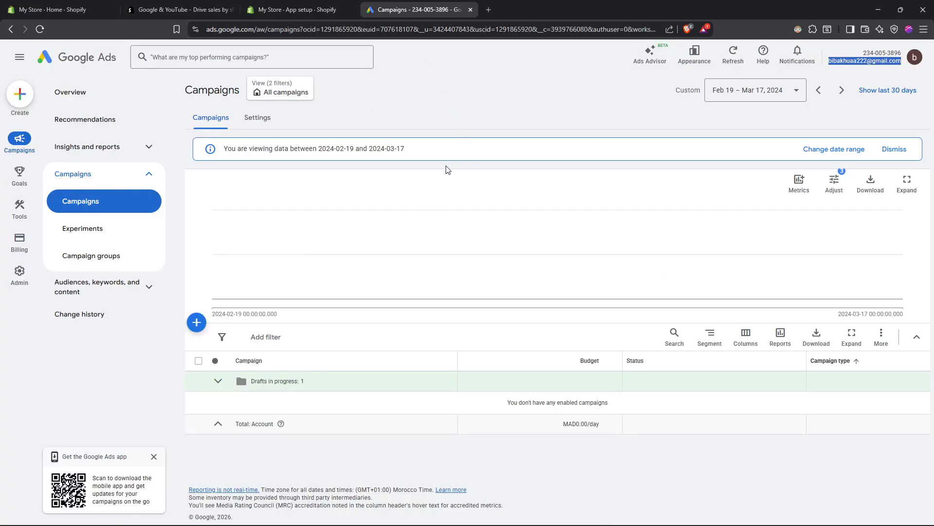
click(298, 6)
scroll(344, 278, down, 3)
scroll(351, 299, up, 2)
scroll(376, 298, down, 2)
scroll(349, 319, up, 2)
scroll(407, 336, down, 2)
scroll(405, 334, up, 2)
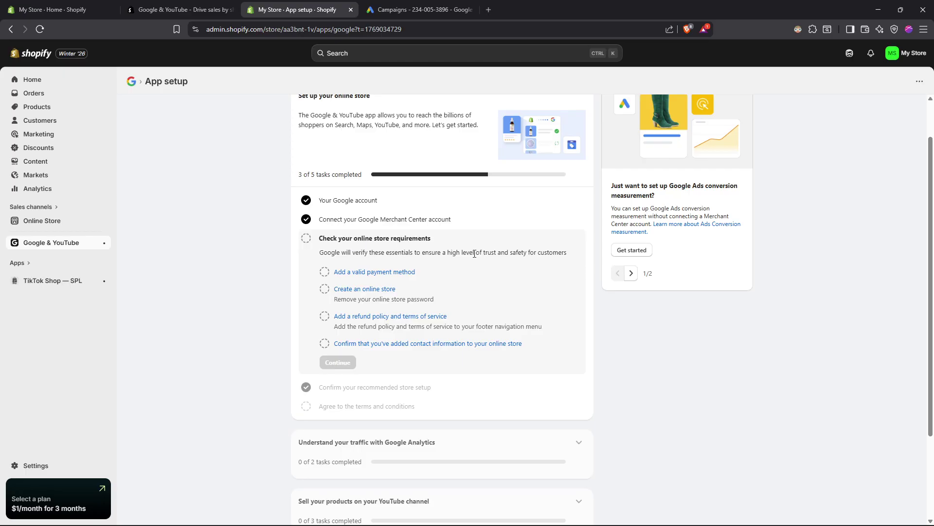
- Start the Google Ads conversion measurement setup without a Merchant Center connection and skip connecting a Google Ads account
click(628, 251)
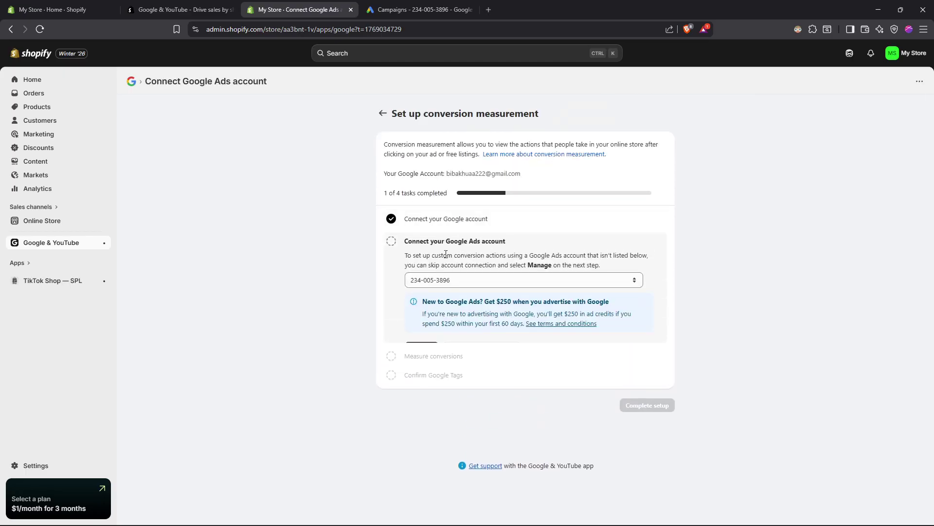
drag(404, 239, 512, 239)
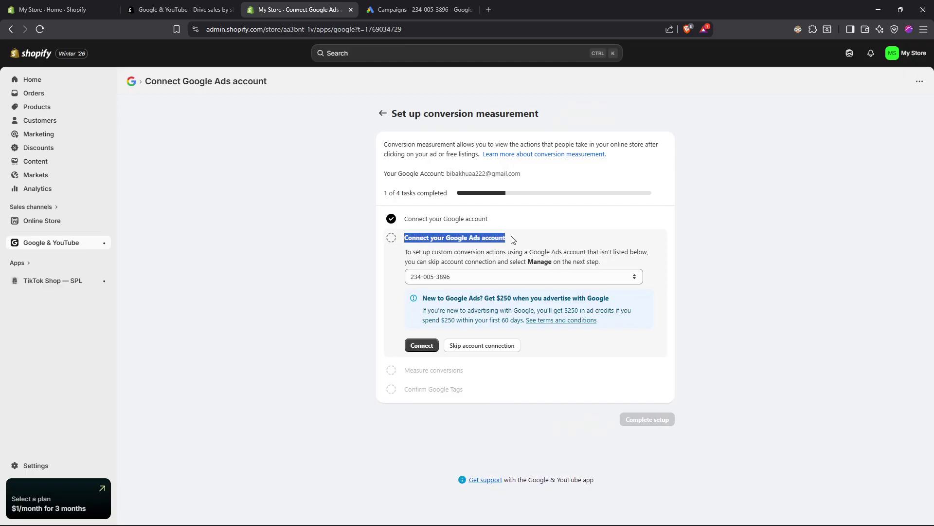
click(413, 252)
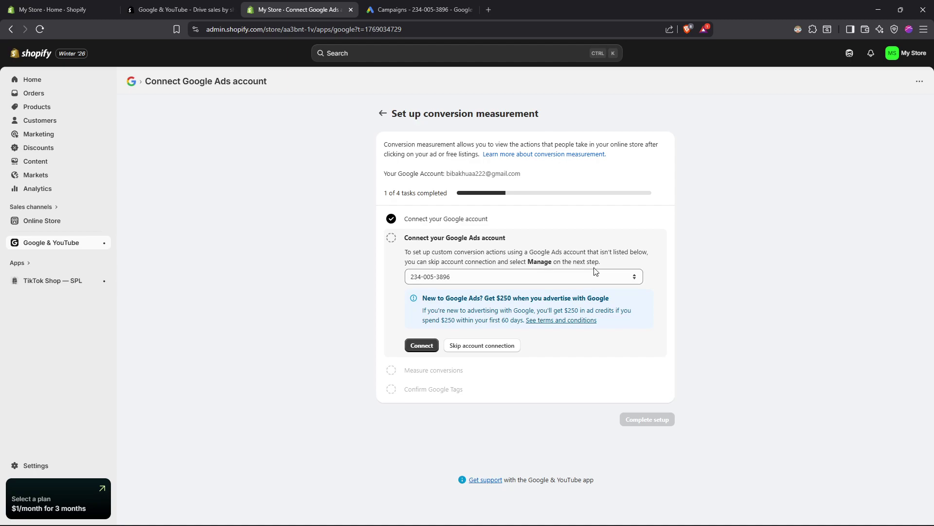
click(466, 346)
- Confirm the default conversion event settings and the installed Google tags to complete the conversion measurement setup
click(423, 359)
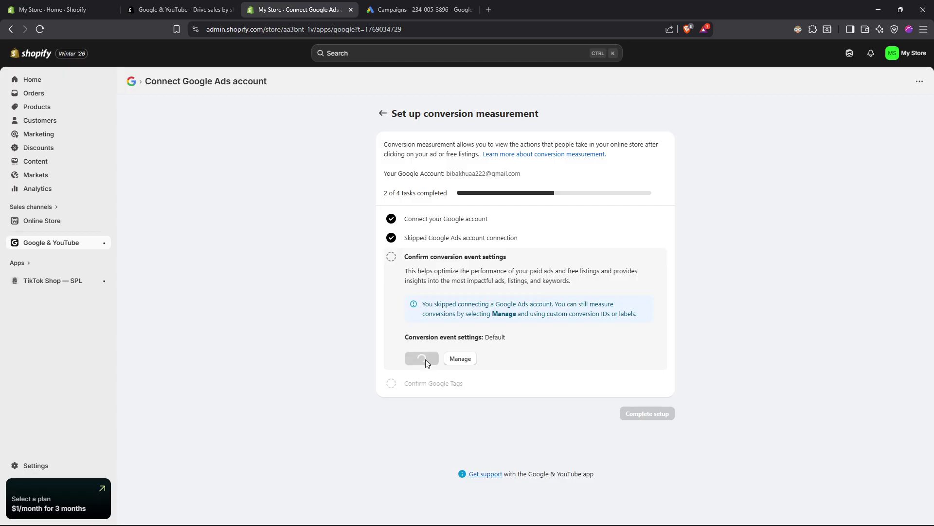
click(411, 262)
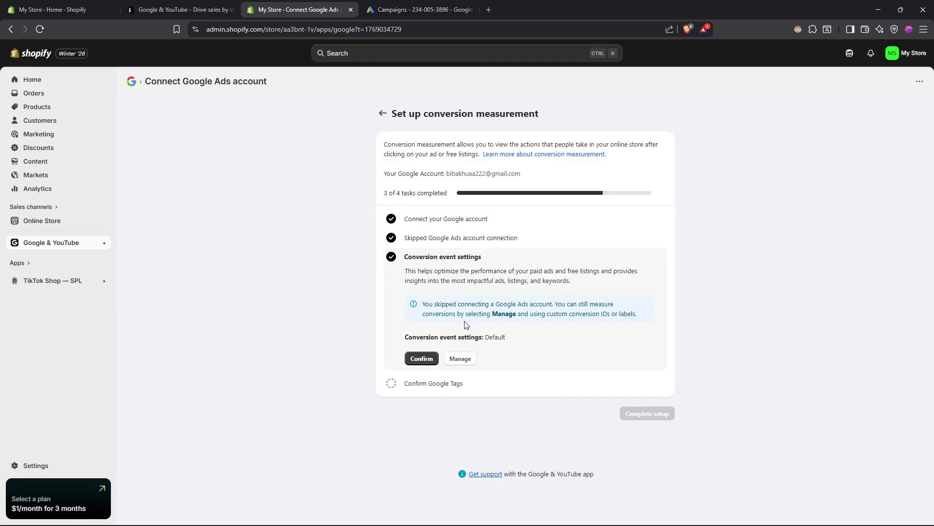
click(422, 358)
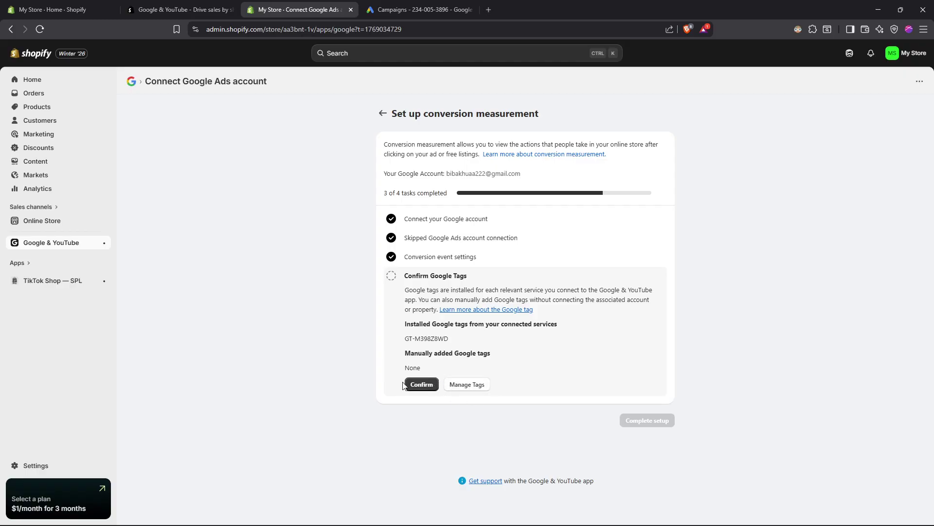
click(429, 385)
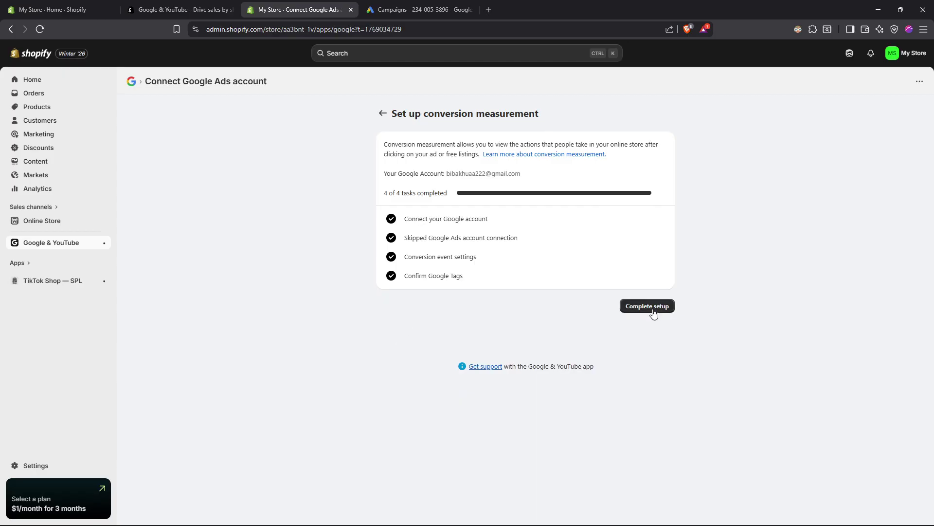
click(654, 308)
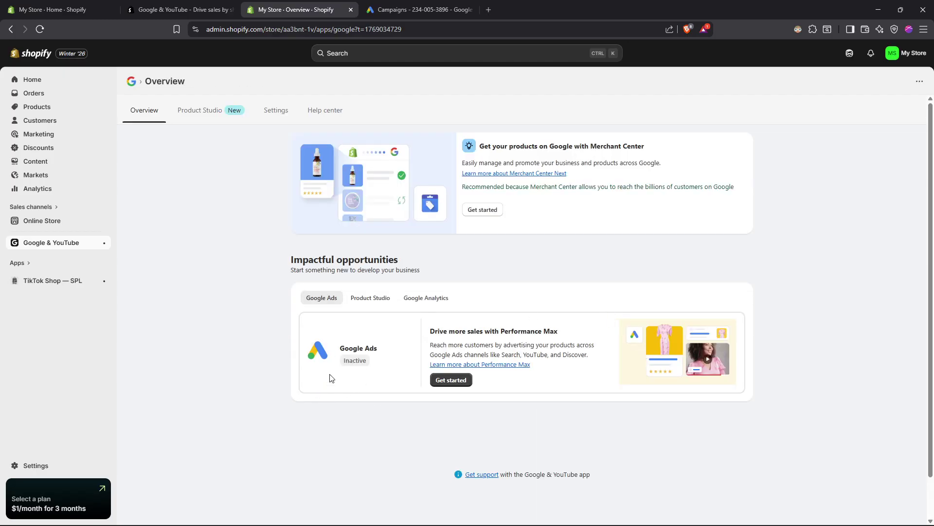
- Check the Google Ads status in the app overview against the Campaigns page, and view the requirements for starting Performance Max
drag(346, 363, 375, 364)
key(ctrl+Tab)
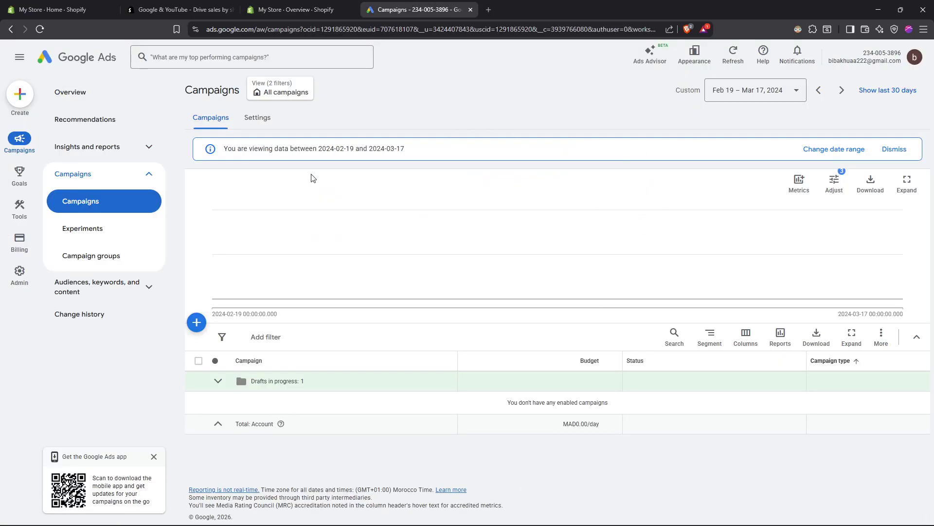
click(292, 8)
click(356, 374)
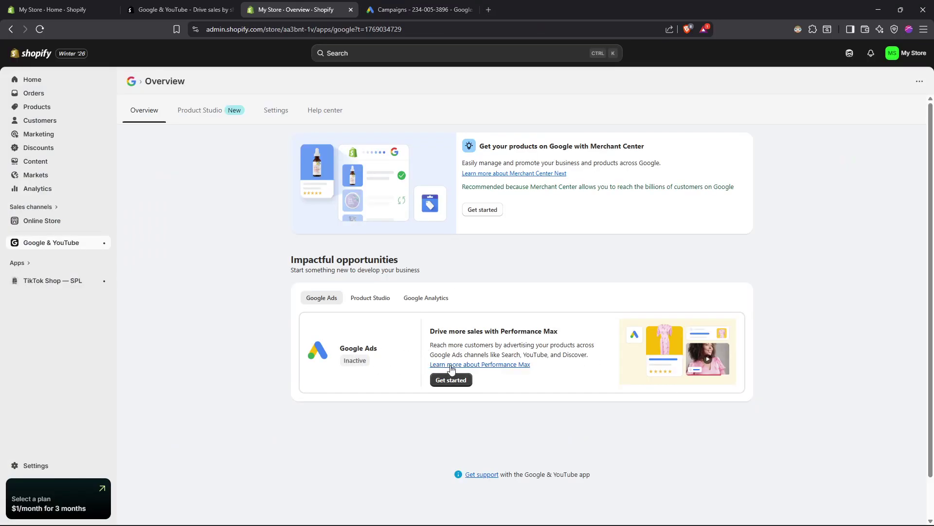
click(465, 383)
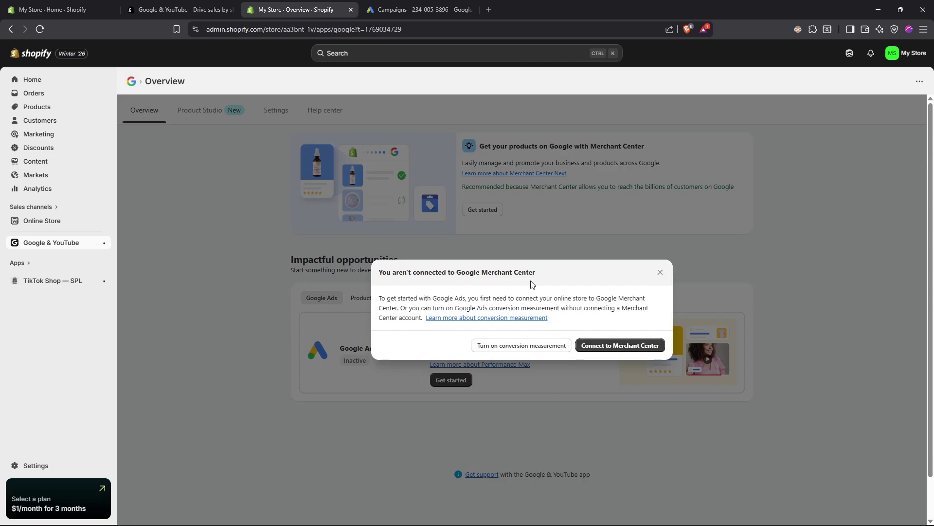
click(661, 273)
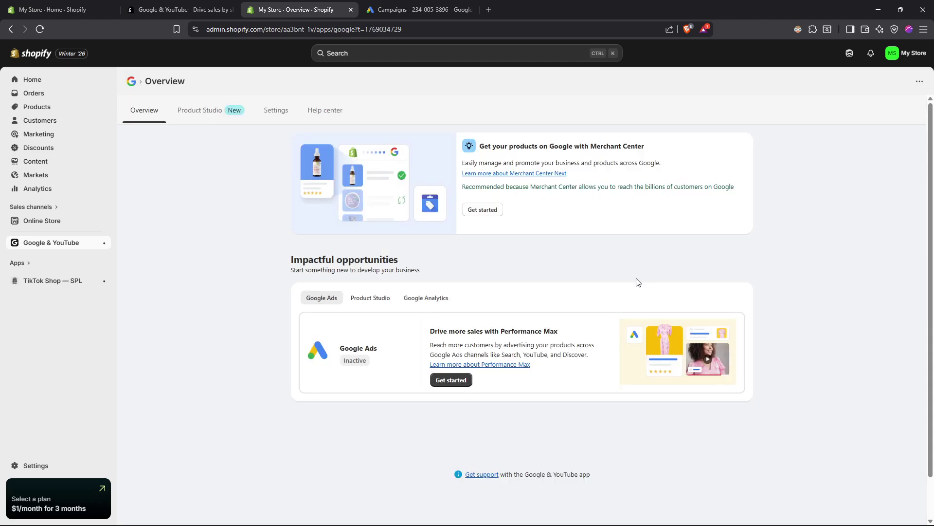